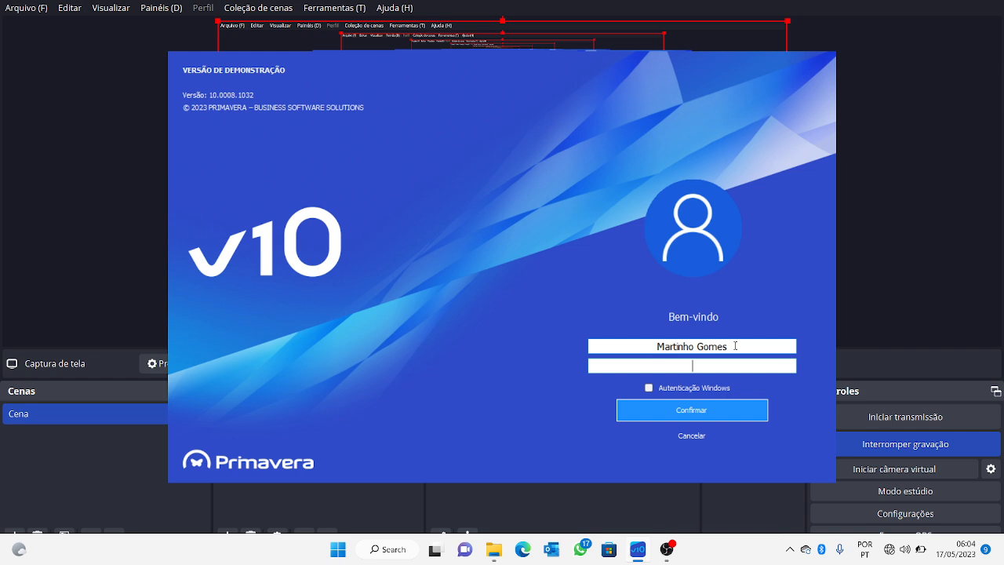
# Sign in to Administrator under a different user name with that account's password.
pyautogui.moveTo(754, 346); pyautogui.dragTo(623, 346)
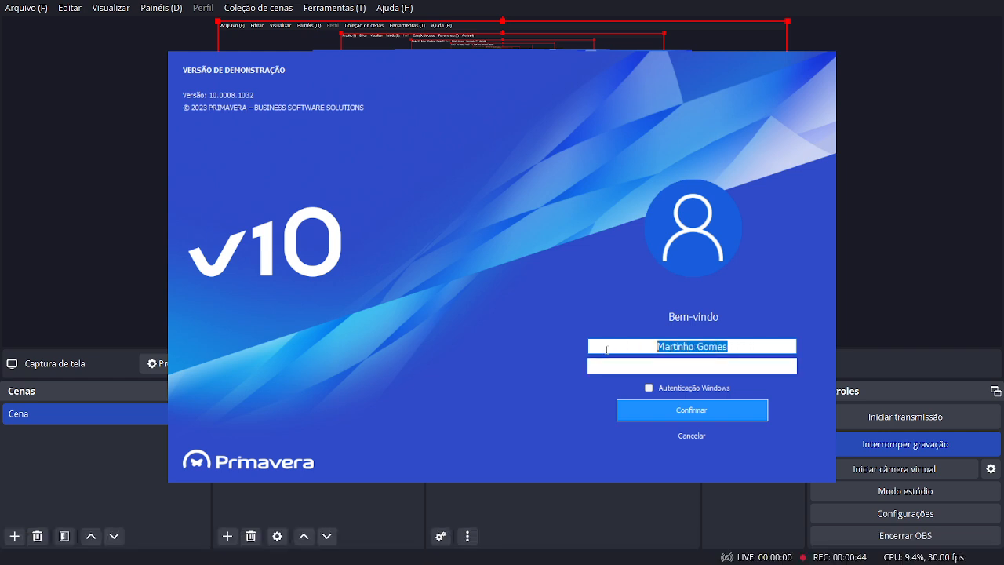
pyautogui.write('daniela')
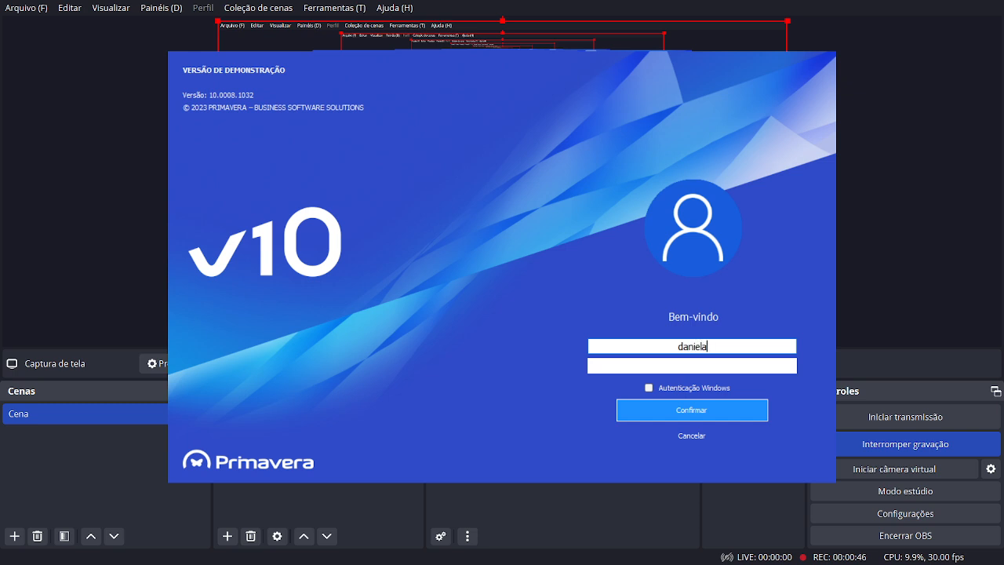
pyautogui.click(641, 363)
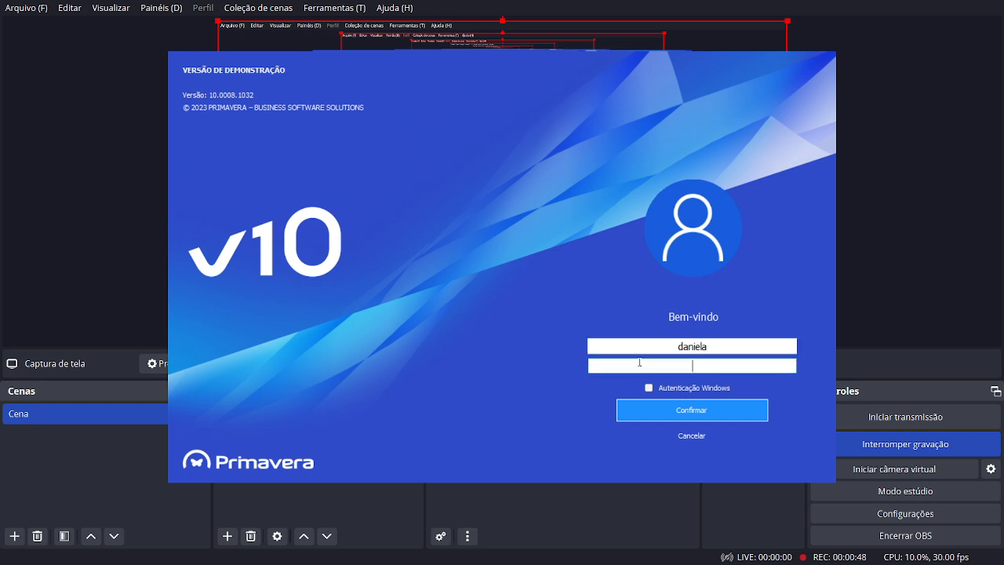
pyautogui.write('••••')
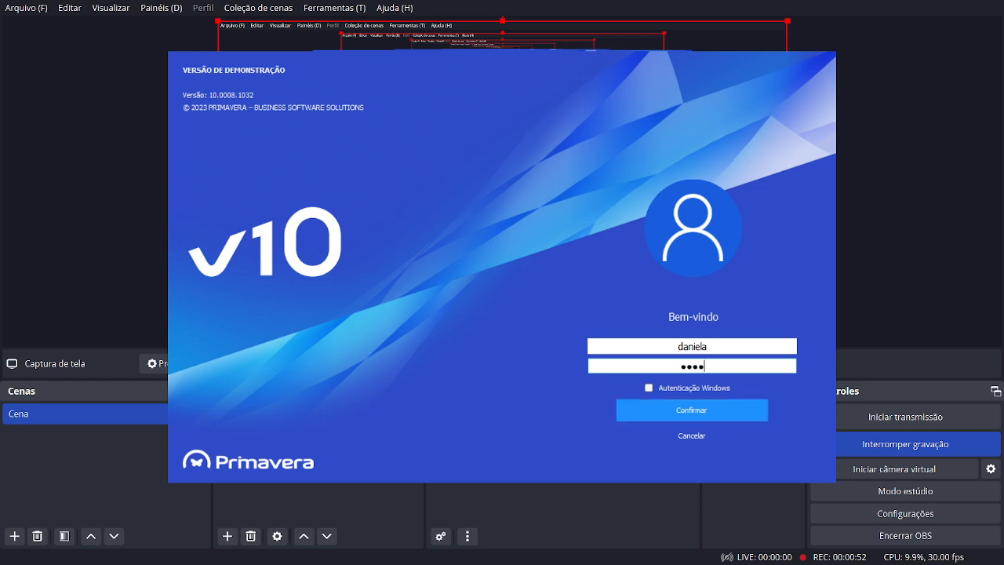
pyautogui.press('Return')
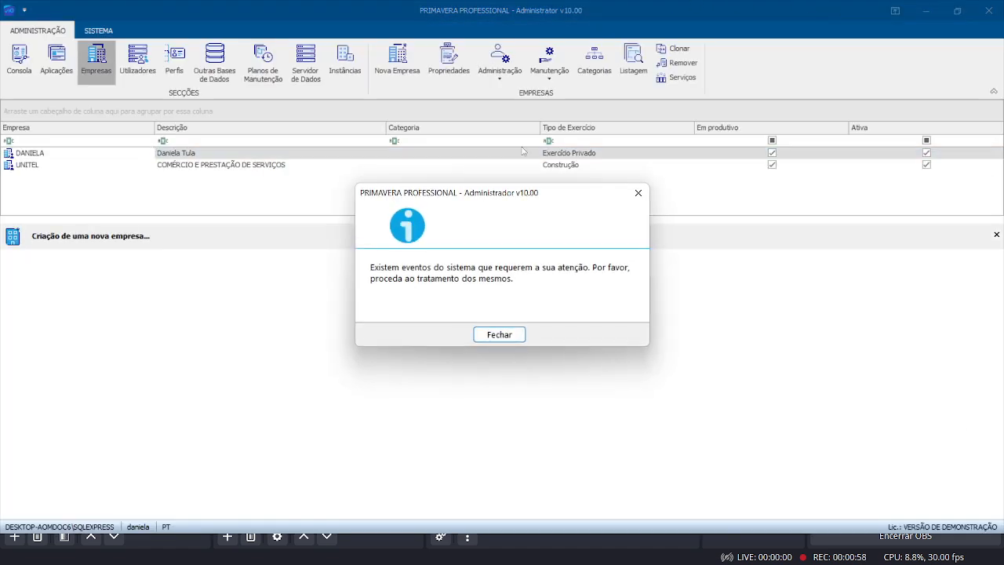
# Dismiss the system-events notice and window, and enlarge the Empresas company list area.
pyautogui.click(491, 334)
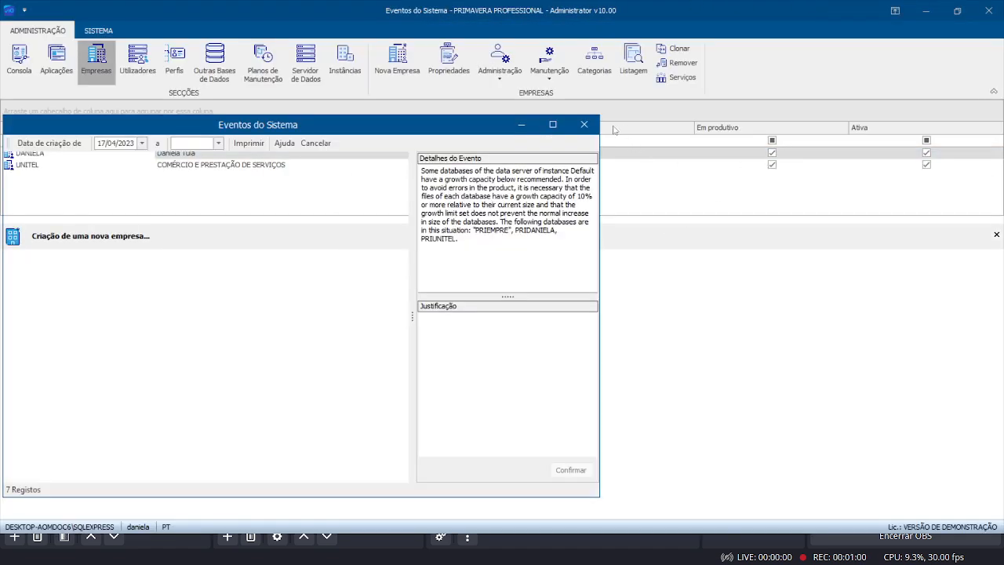
pyautogui.click(584, 124)
pyautogui.moveTo(531, 217); pyautogui.dragTo(533, 295)
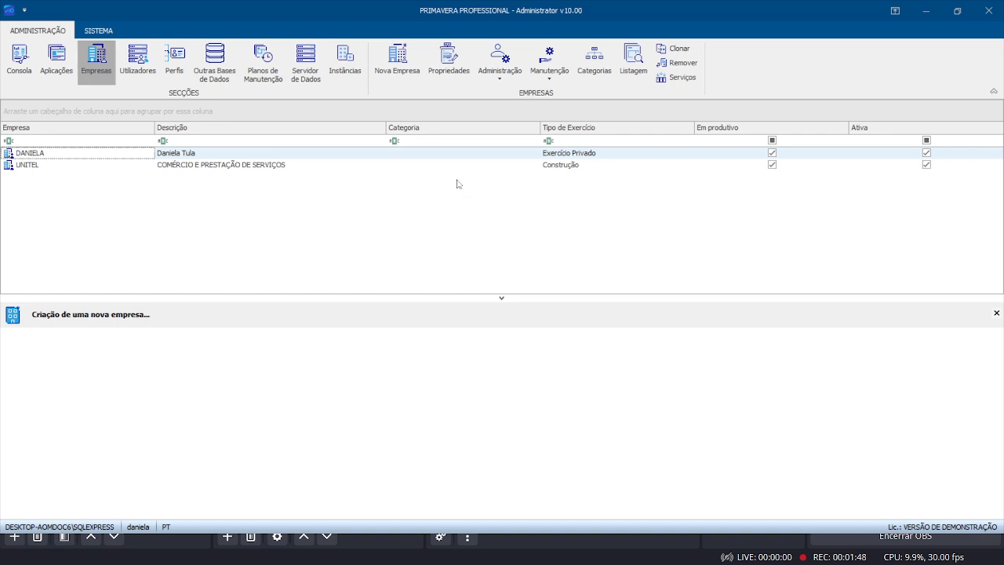
# Search the Start menu for 'prim' to find the Primavera apps, then return to Primavera.
pyautogui.press('super')
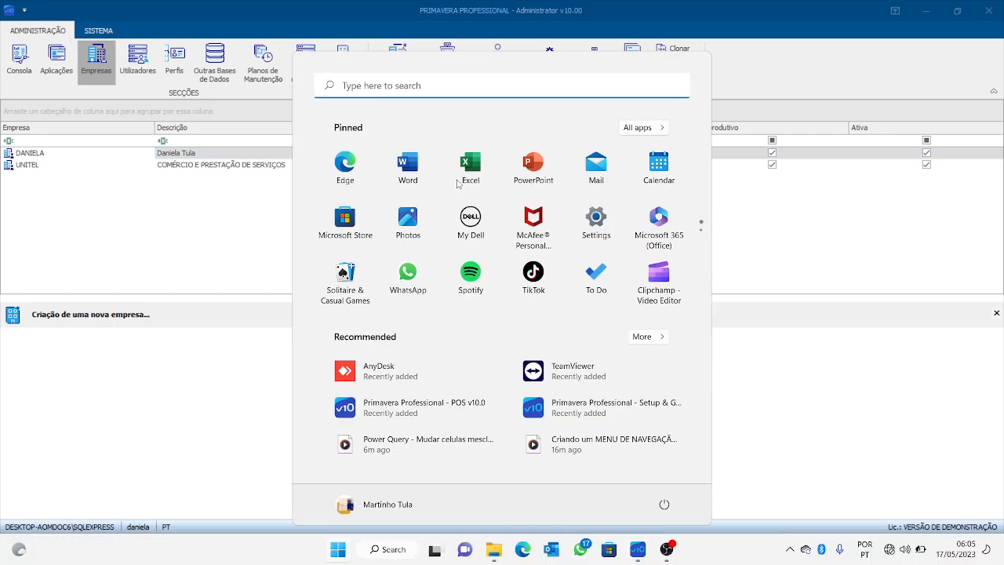
pyautogui.write('prim')
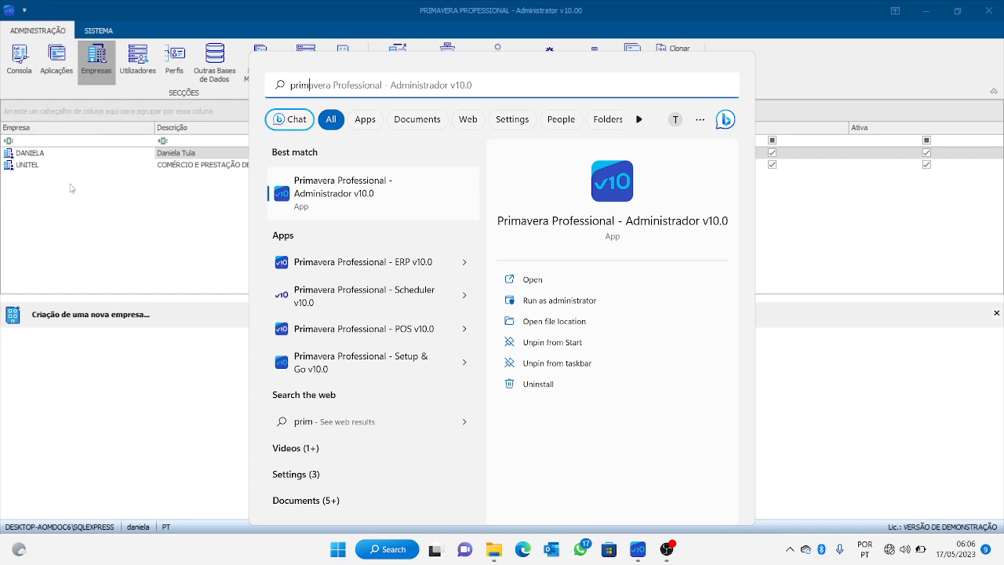
pyautogui.click(155, 191)
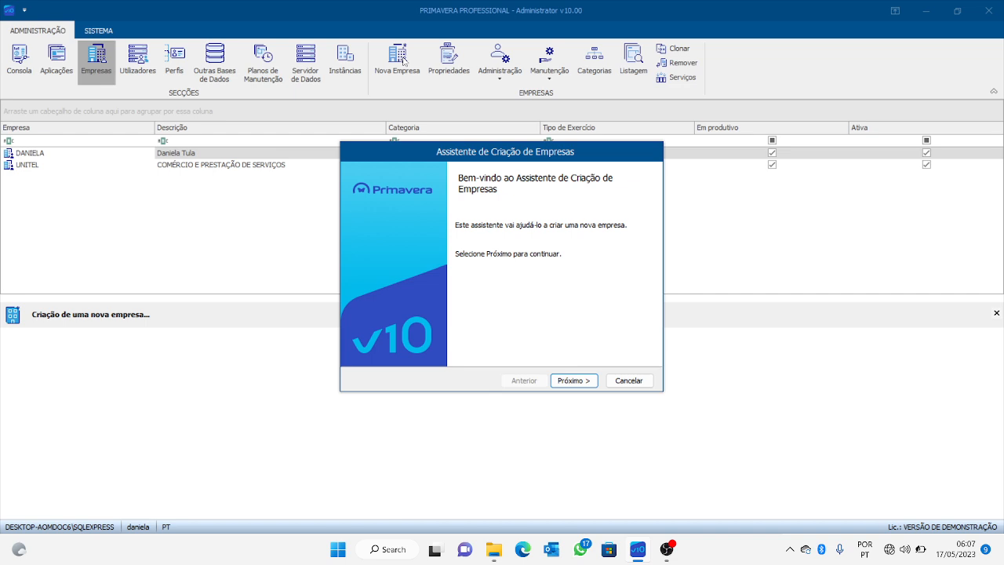
# Choose a standard company with identifier JJ and attempt to continue; it's rejected as too short.
pyautogui.click(584, 382)
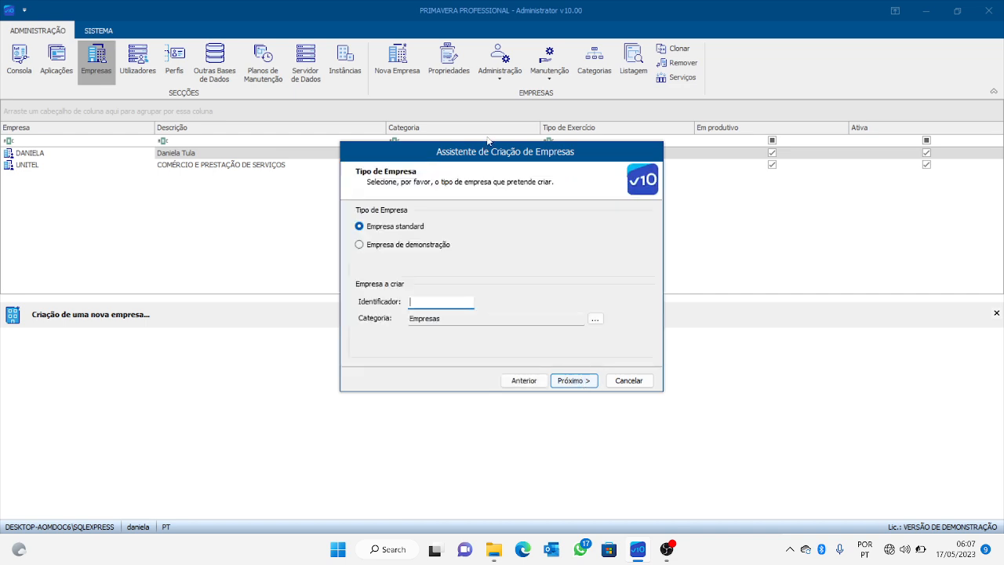
pyautogui.moveTo(503, 154); pyautogui.dragTo(538, 105)
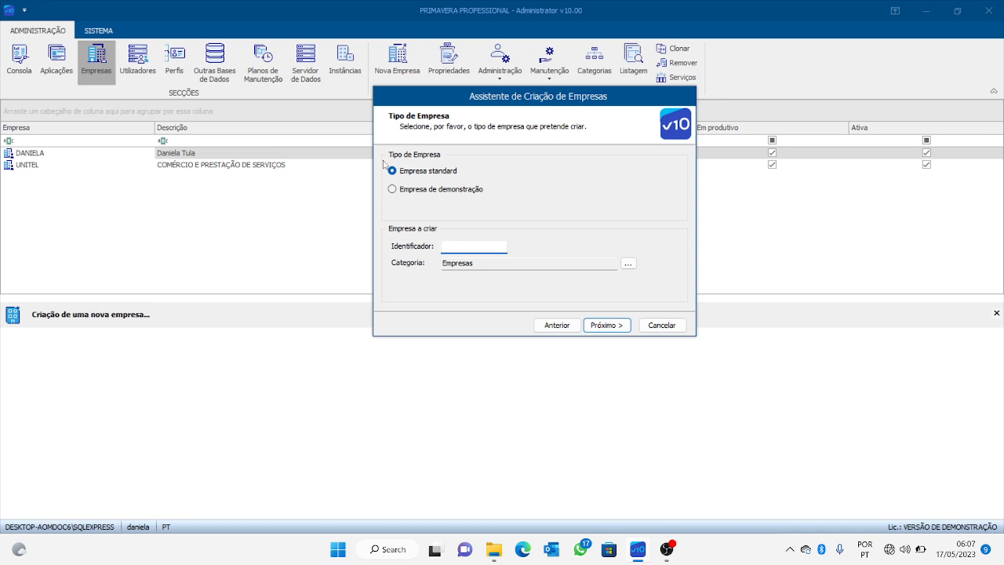
pyautogui.click(392, 189)
pyautogui.click(467, 248)
pyautogui.click(393, 170)
pyautogui.write('JJ')
pyautogui.click(606, 325)
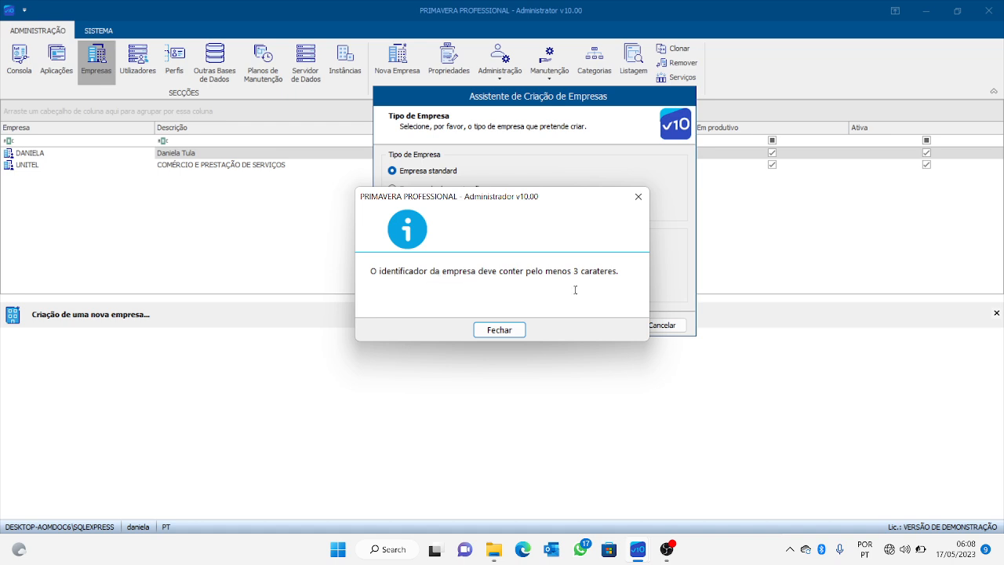
# Dismiss the warning and try the identifier UNITEL, which is rejected as already existing.
pyautogui.click(514, 331)
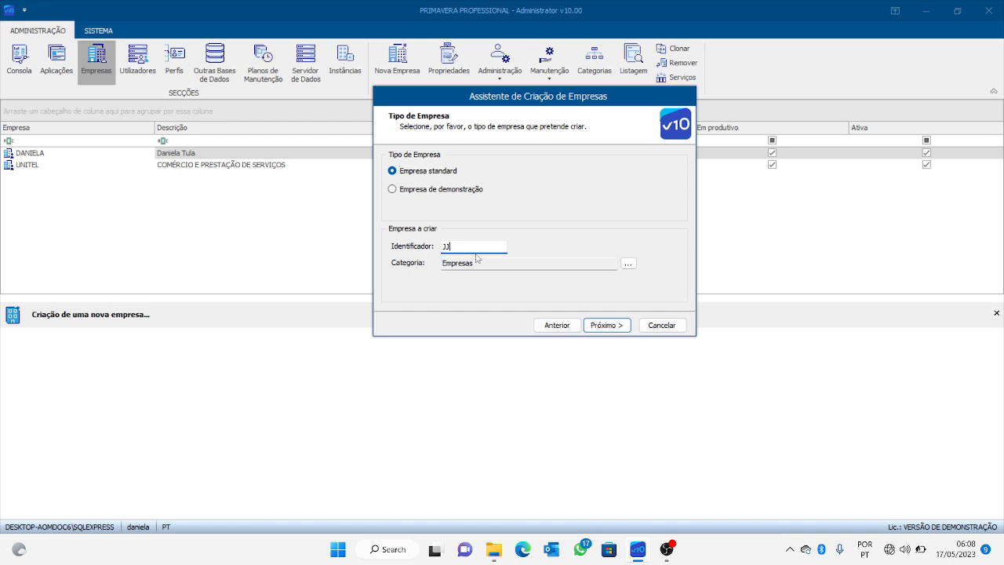
pyautogui.write('KKKKKKKK')
pyautogui.press('BackSpace')
pyautogui.press('BackSpace')
pyautogui.press('BackSpace')
pyautogui.press('BackSpace')
pyautogui.press('BackSpace')
pyautogui.press('BackSpace')
pyautogui.press('BackSpace')
pyautogui.press('BackSpace')
pyautogui.press('BackSpace')
pyautogui.press('BackSpace')
pyautogui.write('UNITEL')
pyautogui.click(608, 326)
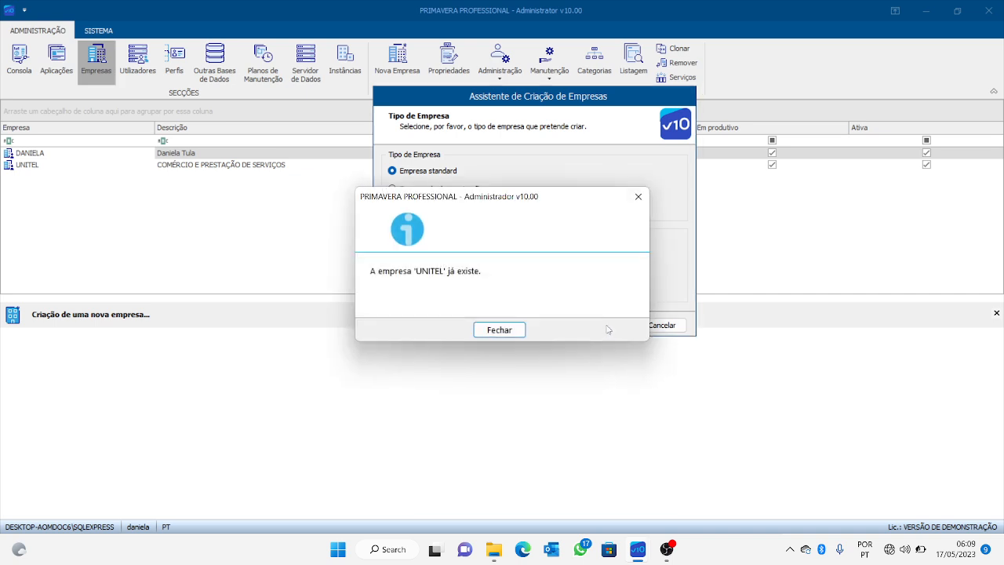
# Replace the identifier with AFRICELS and advance to the exercise type step.
pyautogui.click(514, 330)
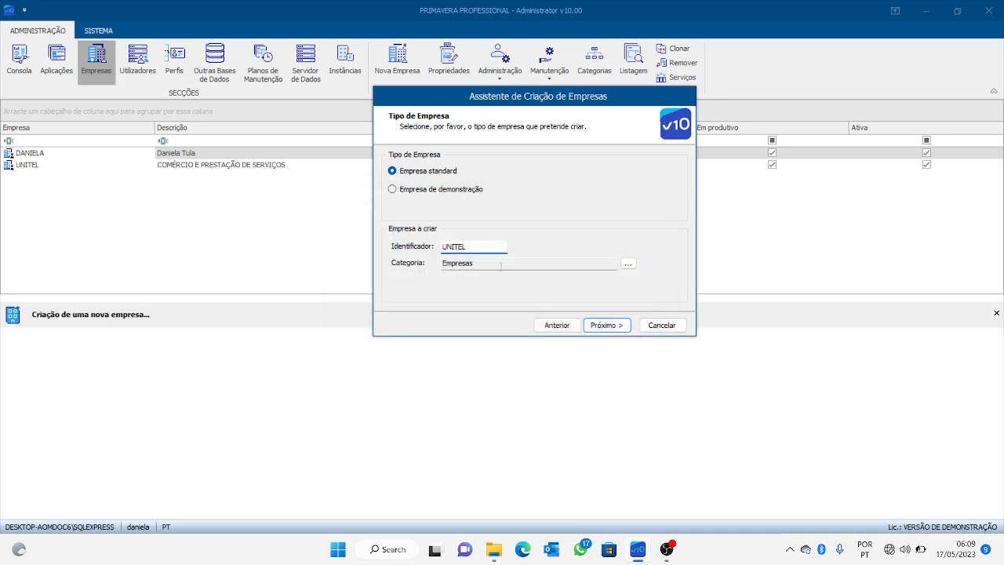
pyautogui.press('BackSpace')
pyautogui.press('BackSpace')
pyautogui.press('BackSpace')
pyautogui.press('BackSpace')
pyautogui.press('BackSpace')
pyautogui.press('BackSpace')
pyautogui.write('AFRICELS')
pyautogui.click(594, 325)
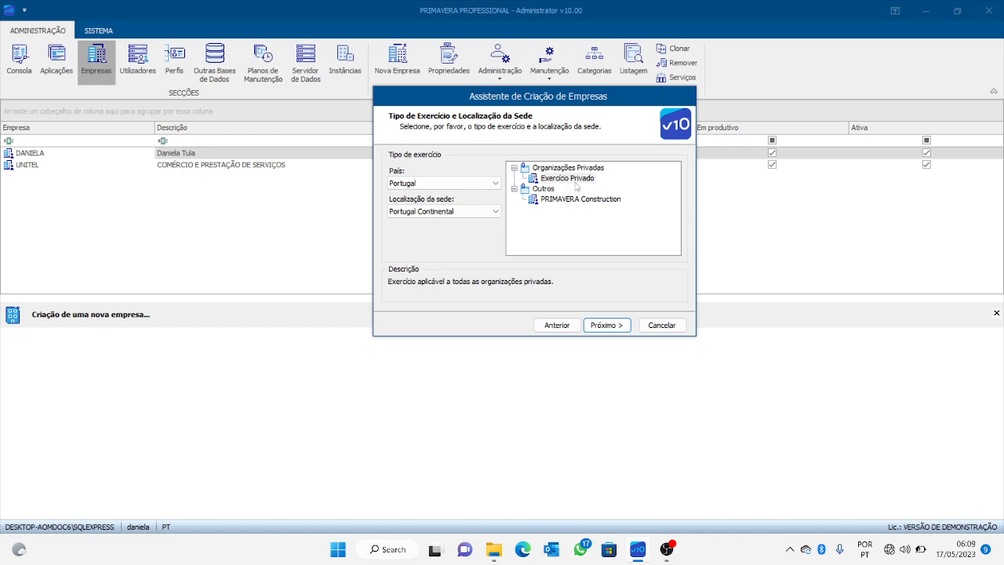
# Preview PRIMAVERA Construction, then select Exercício Privado as the exercise type.
pyautogui.click(580, 200)
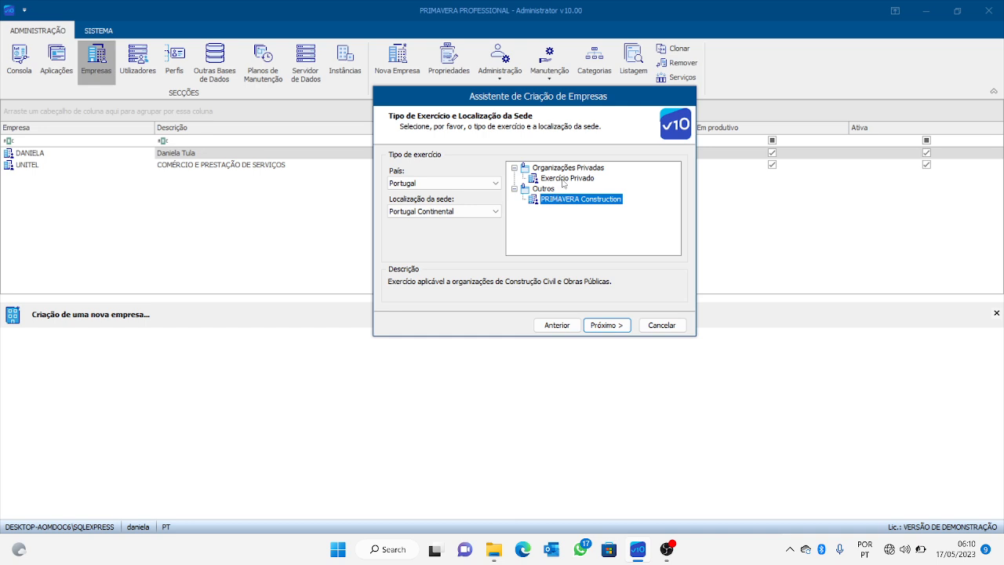
pyautogui.click(562, 178)
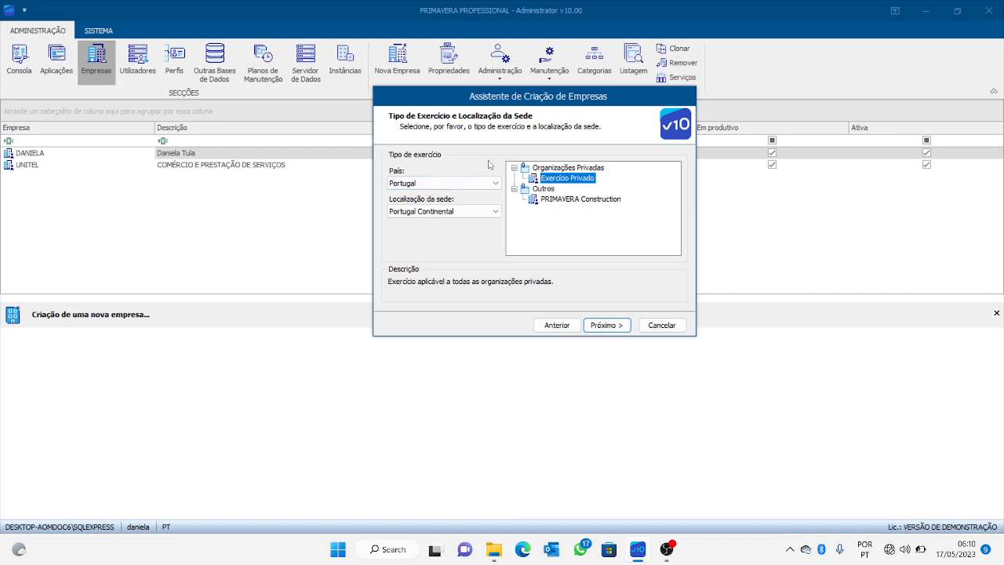
pyautogui.click(476, 183)
# Set the company's country to Angola and continue to the base configuration step.
pyautogui.scroll(2, 484, 341)
pyautogui.scroll(20, 484, 340)
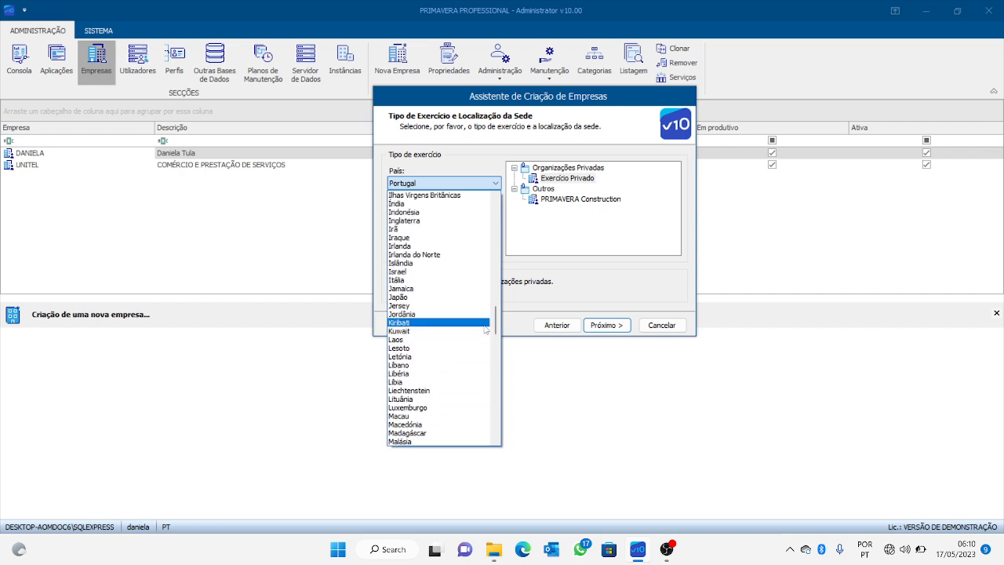
pyautogui.press('a')
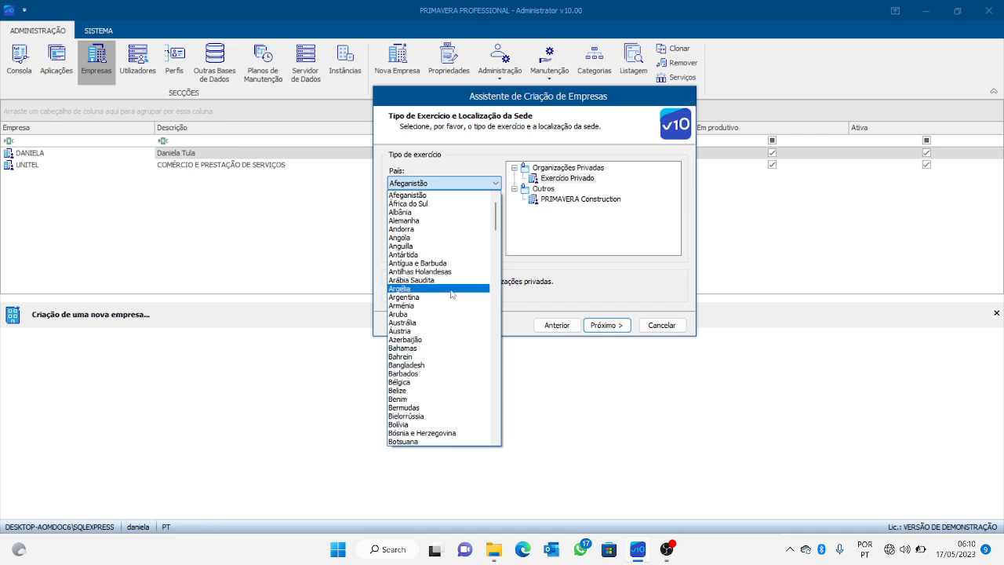
pyautogui.click(440, 239)
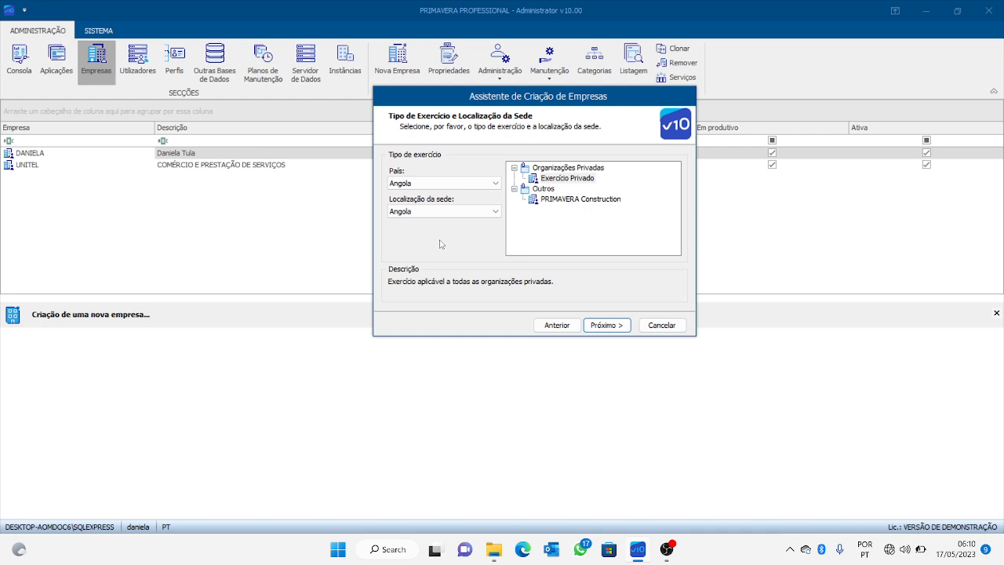
pyautogui.click(618, 325)
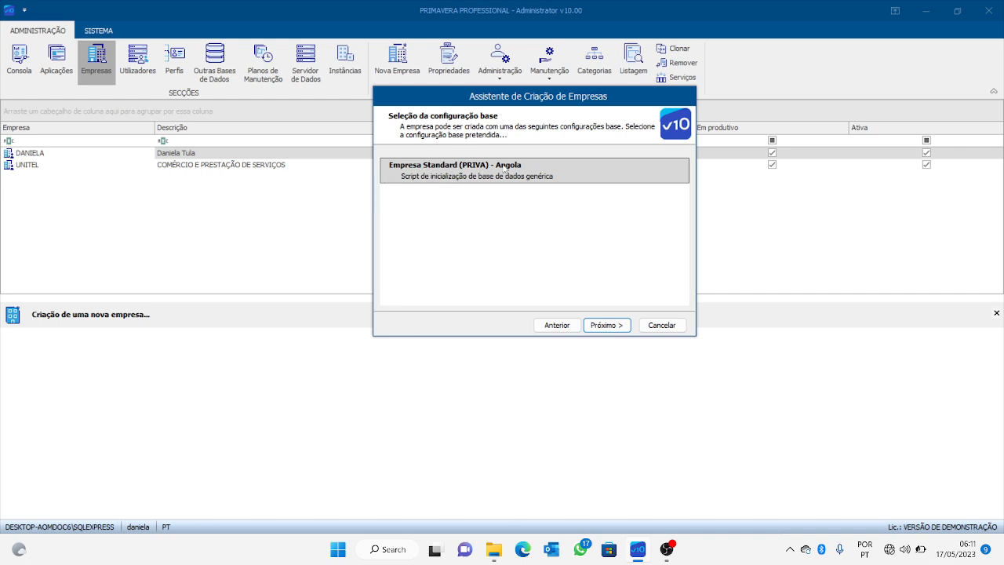
# Accept the Angola configuration, keeping all installed applications including Tesouraria and Recursos Humanos.
pyautogui.click(617, 329)
pyautogui.scroll(-1, 581, 235)
pyautogui.scroll(1, 598, 263)
pyautogui.scroll(-1, 596, 265)
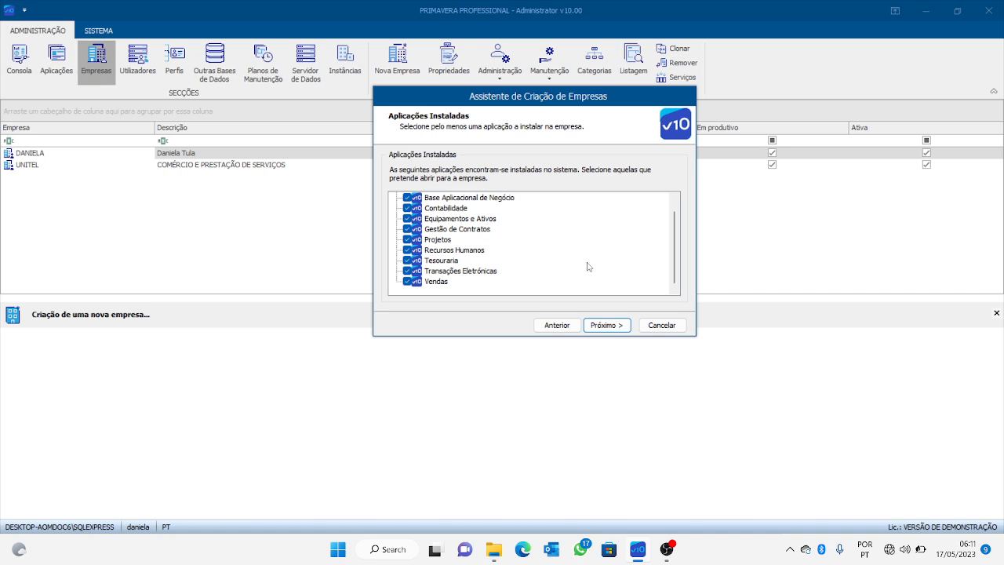
pyautogui.click(407, 260)
pyautogui.click(407, 250)
pyautogui.click(407, 250)
pyautogui.click(407, 259)
pyautogui.click(610, 325)
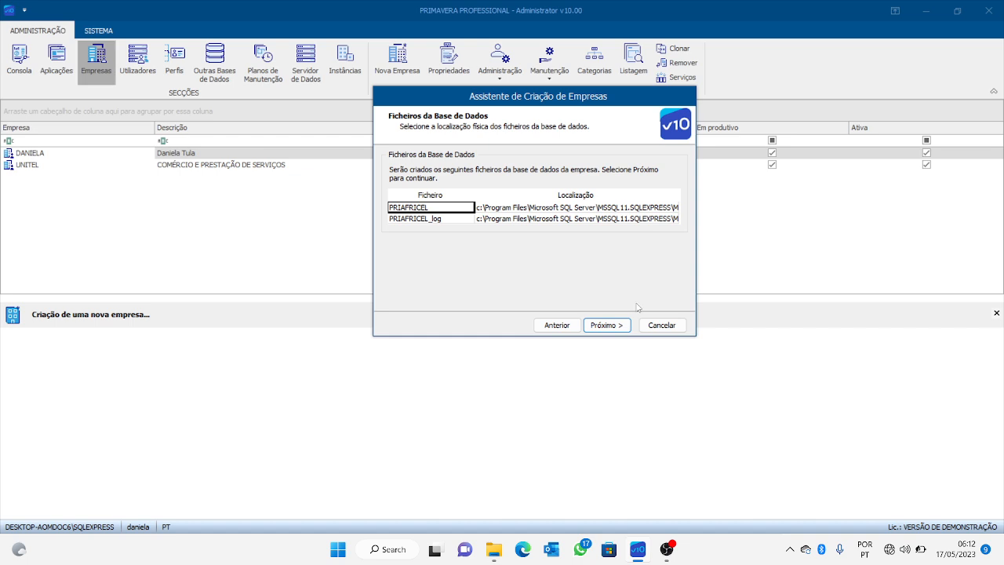
# Accept the PRIAFRICEL database files and build the company's database structure.
pyautogui.click(601, 327)
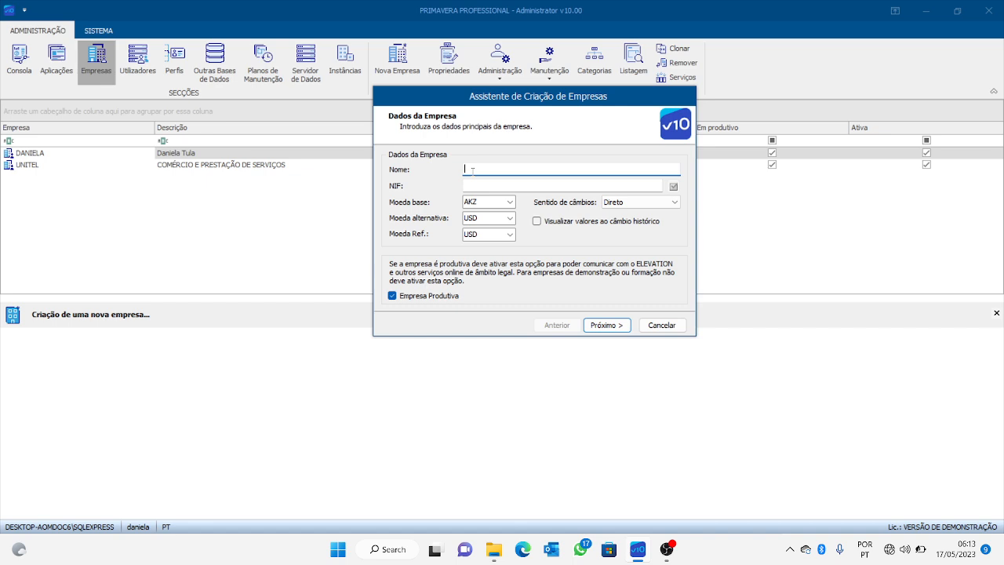
# Enter the company name 'COMERCIO E PRESTAÇÃO DE SERVIÇOS' and the company's NIF tax number.
pyautogui.write('CO')
pyautogui.write('M')
pyautogui.write('E')
pyautogui.write('RCIO E PRE')
pyautogui.write('ST')
pyautogui.write('AÇÃO D')
pyautogui.write('E SERV')
pyautogui.write('IÇOS')
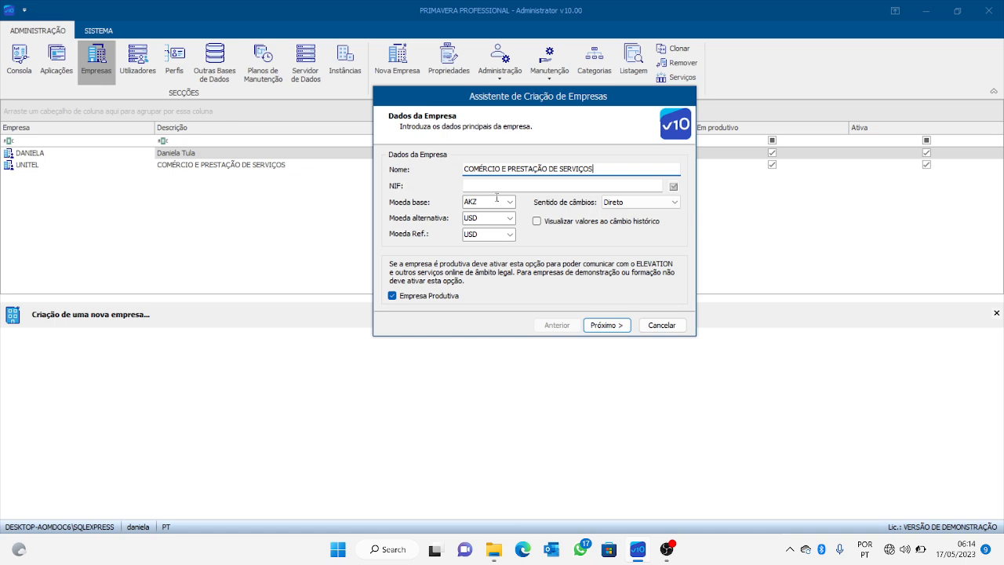
pyautogui.click(517, 185)
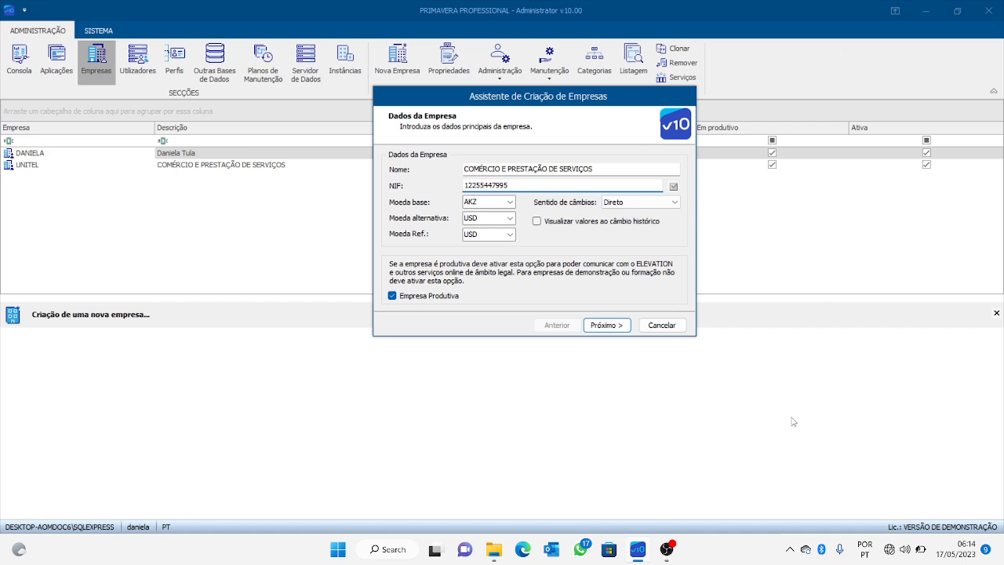
# Keep base currency AKZ, alternative currency USD, and exchange direction Direto.
pyautogui.click(503, 201)
pyautogui.click(510, 202)
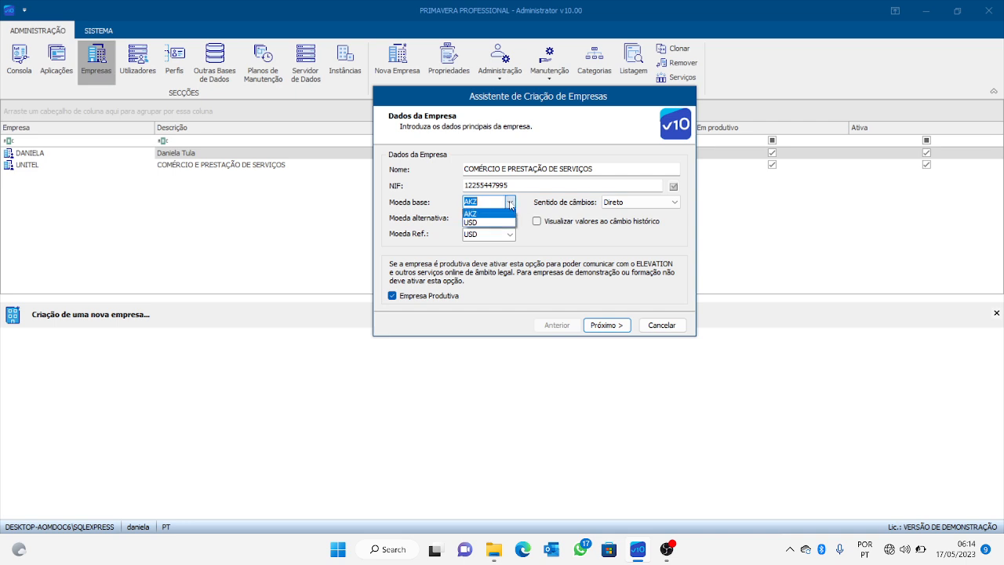
pyautogui.click(493, 218)
pyautogui.click(510, 218)
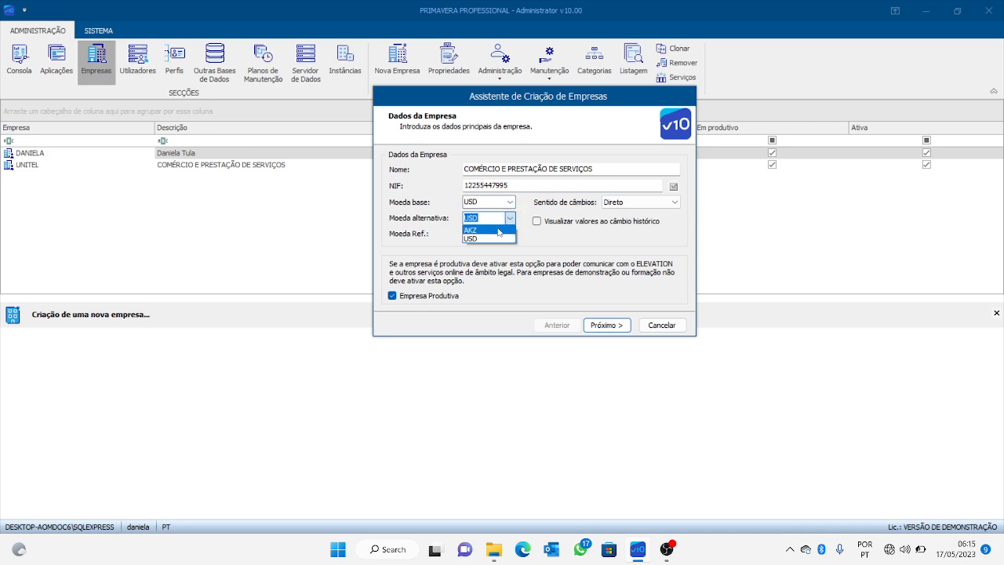
pyautogui.click(499, 230)
pyautogui.click(510, 220)
pyautogui.click(503, 230)
pyautogui.click(510, 203)
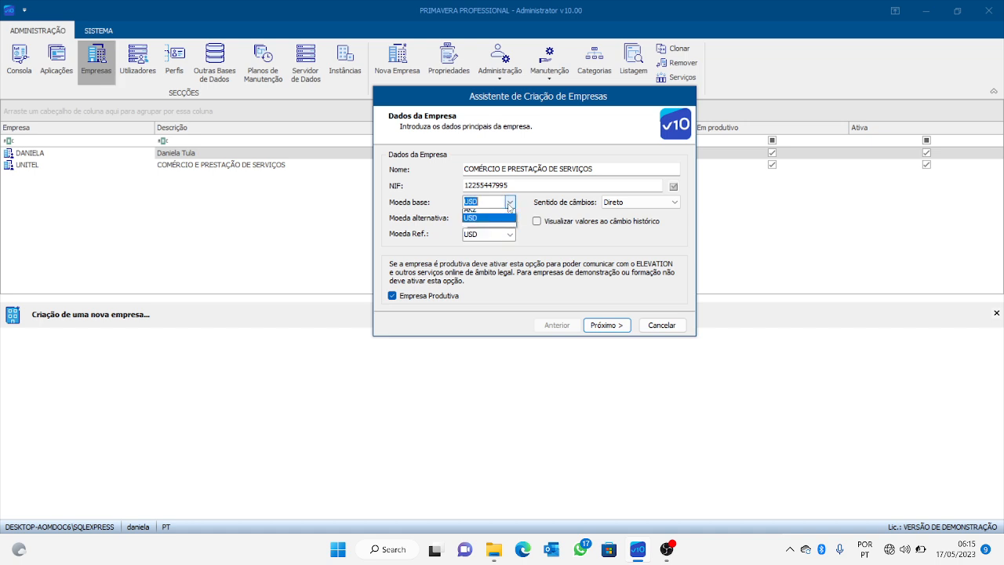
pyautogui.click(499, 214)
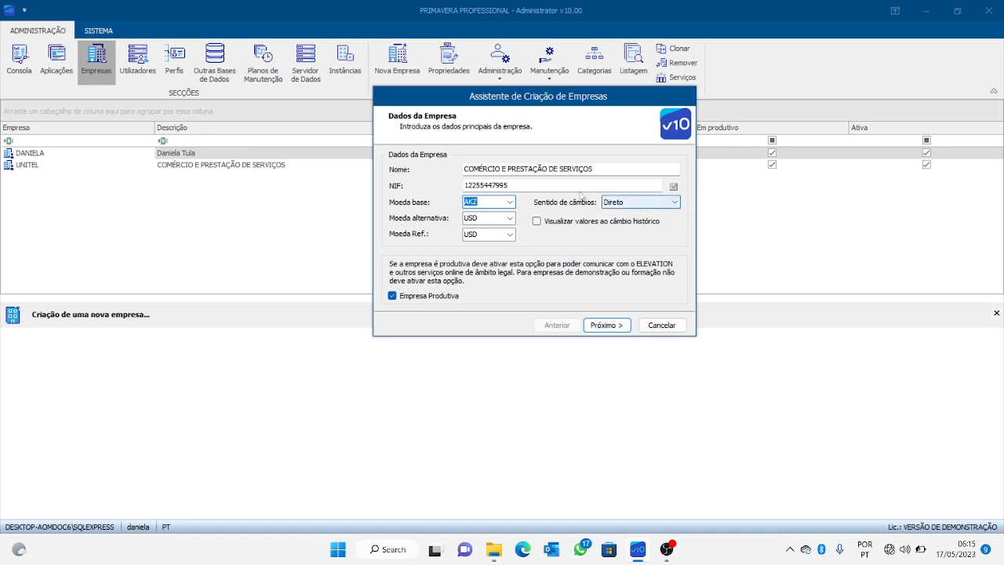
pyautogui.click(628, 201)
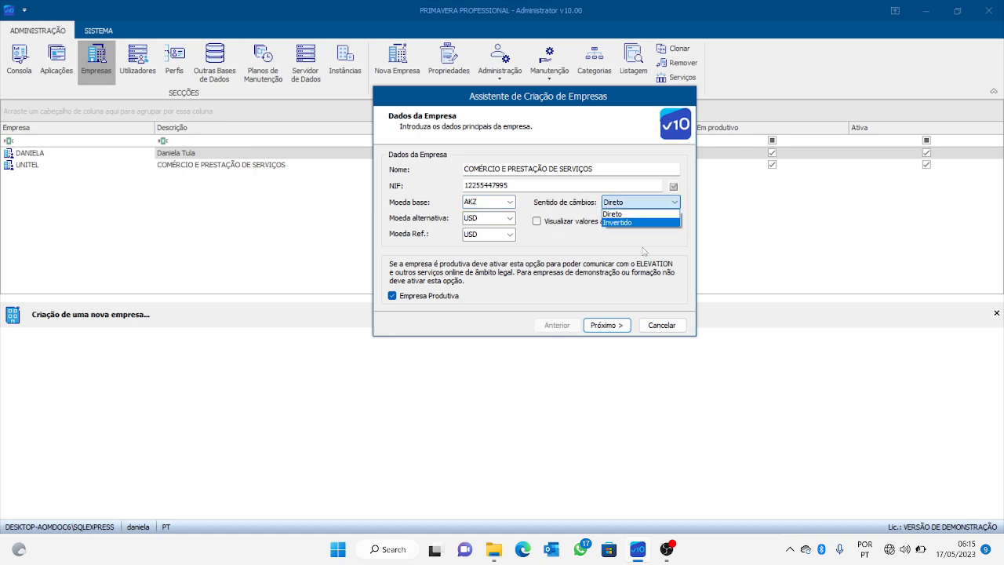
pyautogui.click(641, 213)
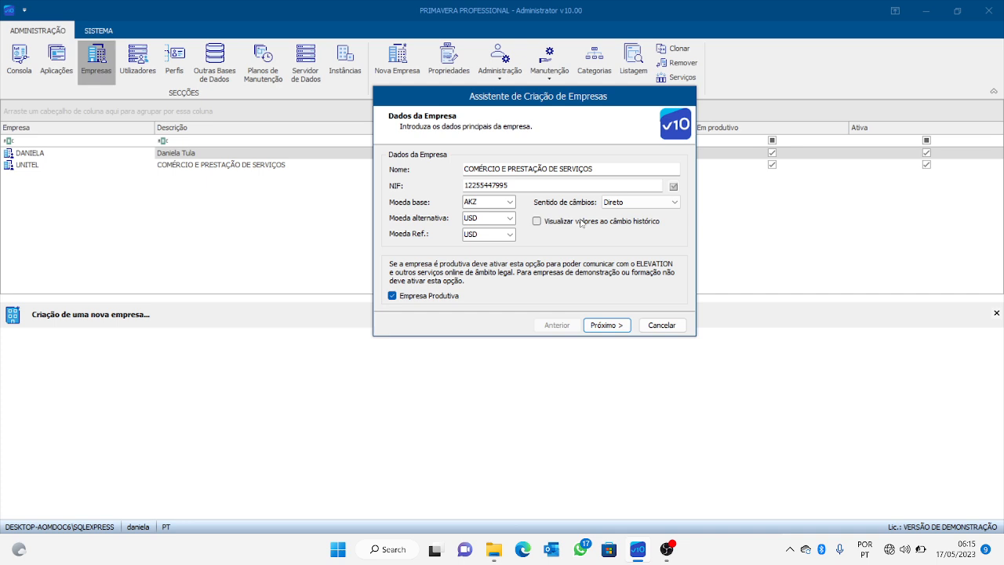
# Enable historical exchange-rate values, mark the company non-productive, and continue to the VAT step.
pyautogui.click(538, 223)
pyautogui.click(393, 295)
pyautogui.click(393, 296)
pyautogui.click(428, 300)
pyautogui.click(615, 326)
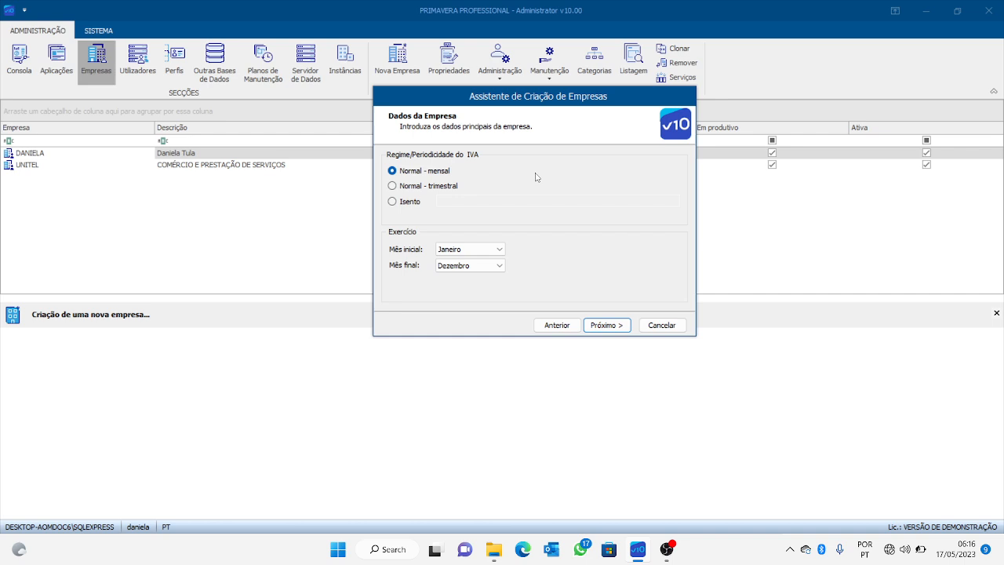
# Keep the VAT regime at 'Normal - mensal' with a Janeiro–Dezembro exercise, then continue.
pyautogui.click(393, 202)
pyautogui.click(393, 173)
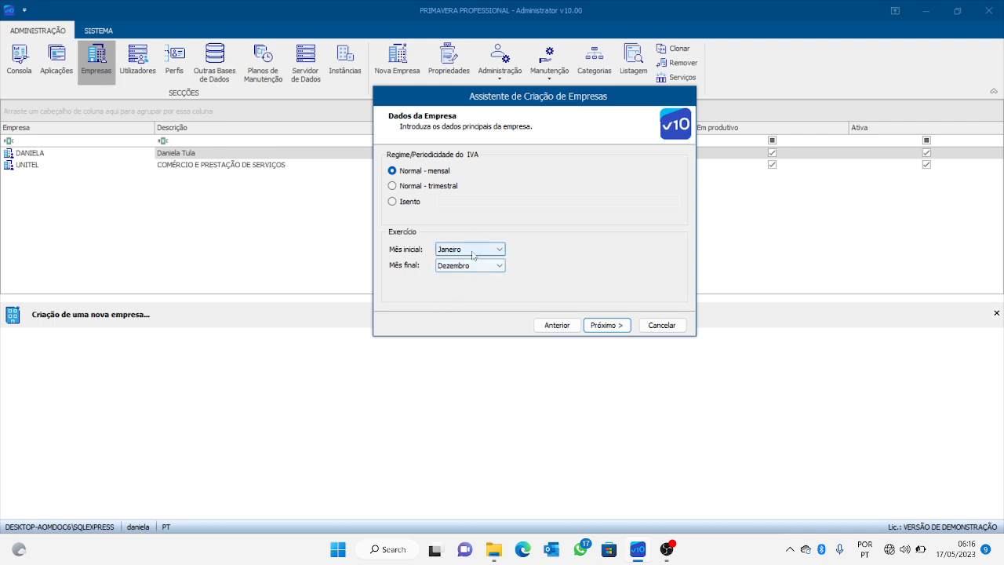
pyautogui.click(606, 324)
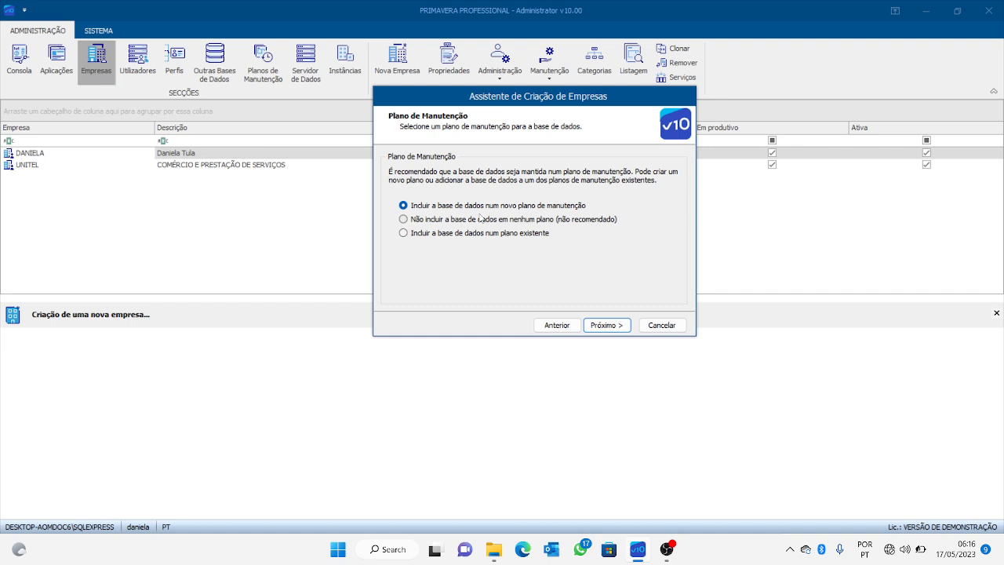
# Review the existing maintenance plans (UNITEL, PRIEMPRE), then choose 'novo plano de manutenção'.
pyautogui.click(403, 233)
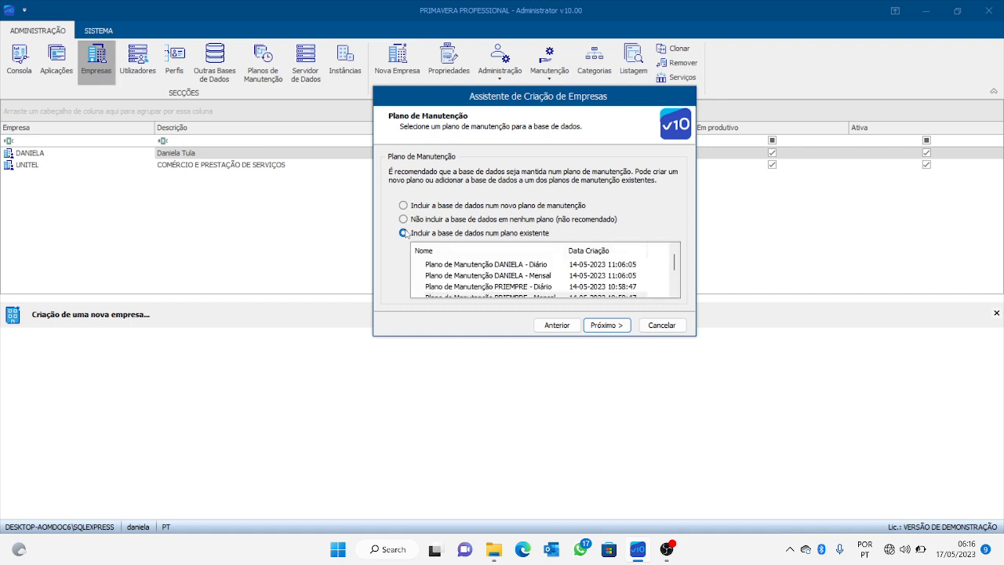
pyautogui.click(519, 275)
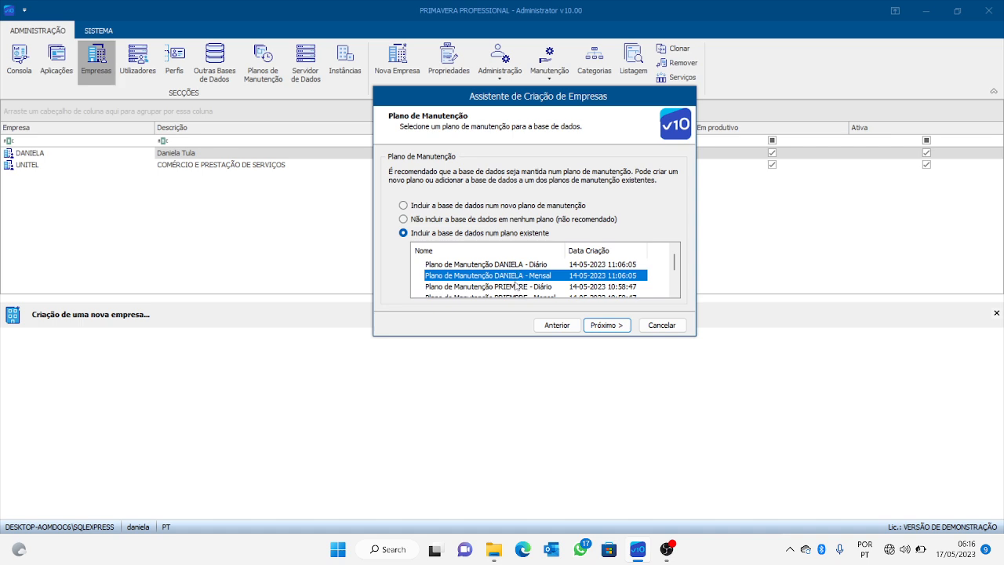
pyautogui.click(518, 286)
pyautogui.click(518, 266)
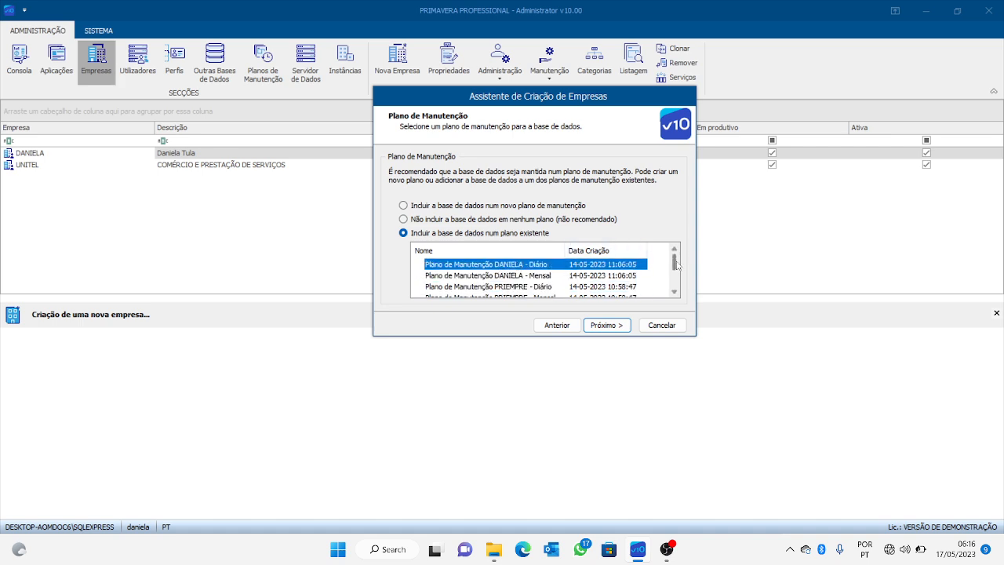
pyautogui.moveTo(673, 263); pyautogui.dragTo(677, 286)
pyautogui.click(529, 276)
pyautogui.click(529, 264)
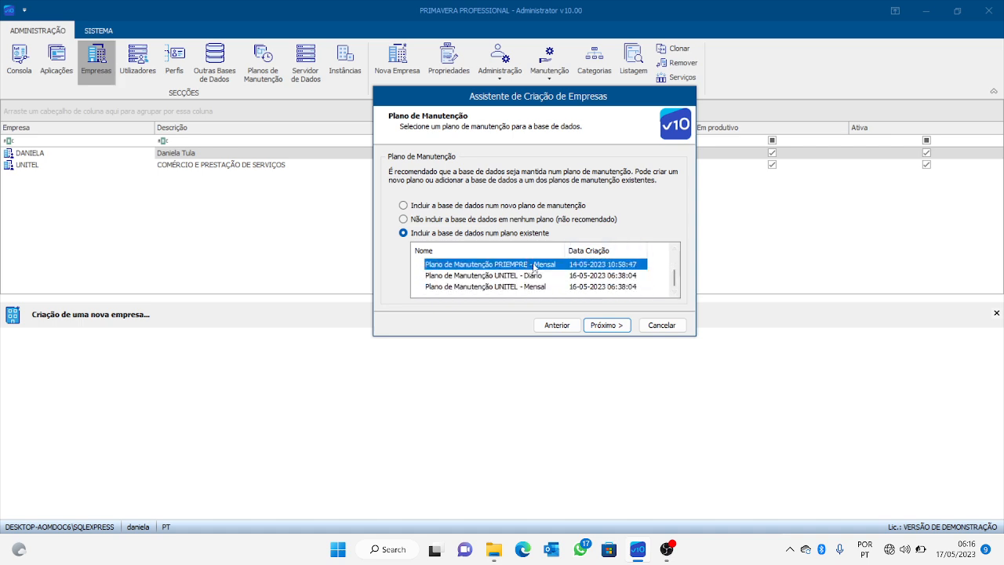
pyautogui.moveTo(674, 279); pyautogui.dragTo(674, 260)
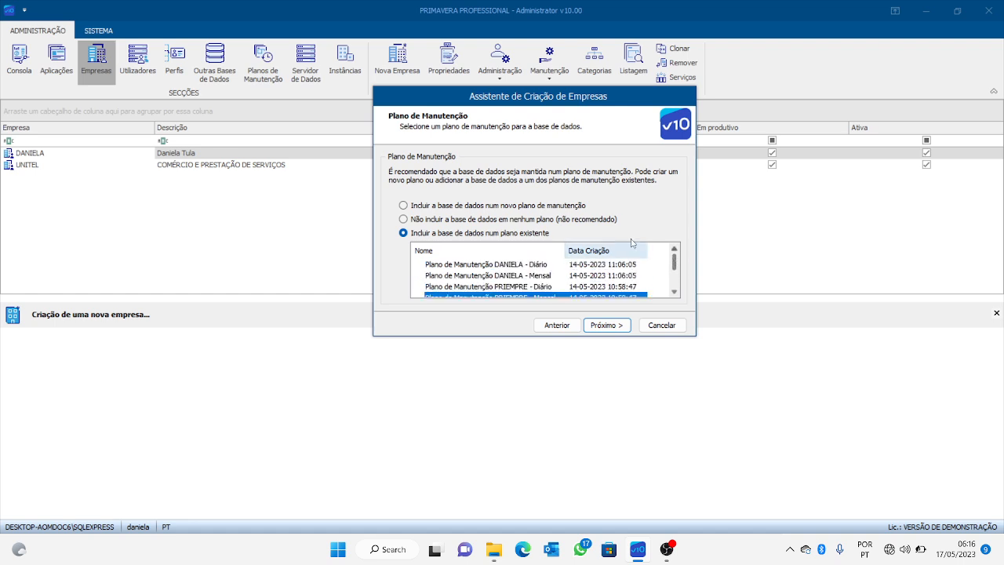
pyautogui.click(404, 205)
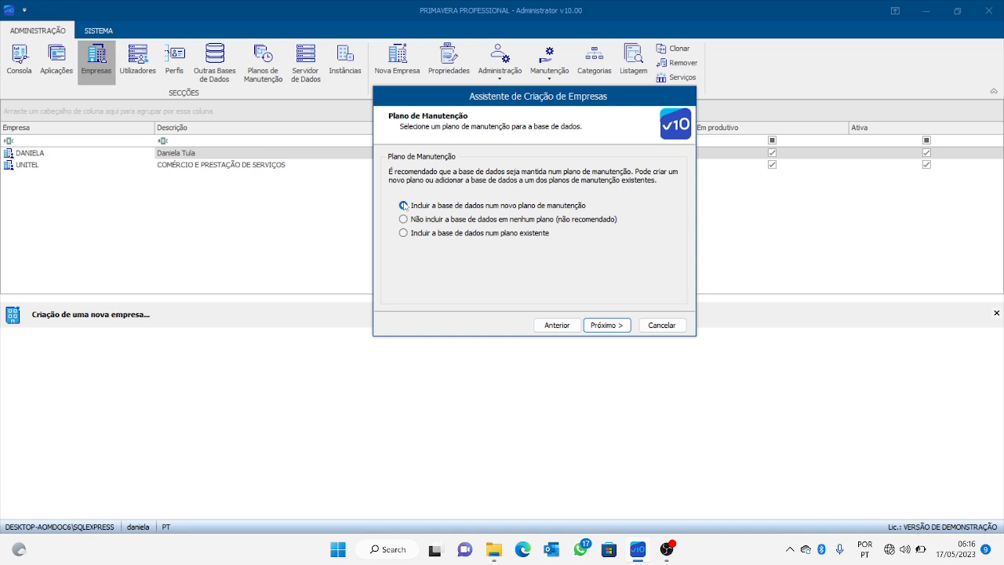
pyautogui.click(403, 205)
# Skip the permissions page and finish the wizard to create the company.
pyautogui.click(613, 326)
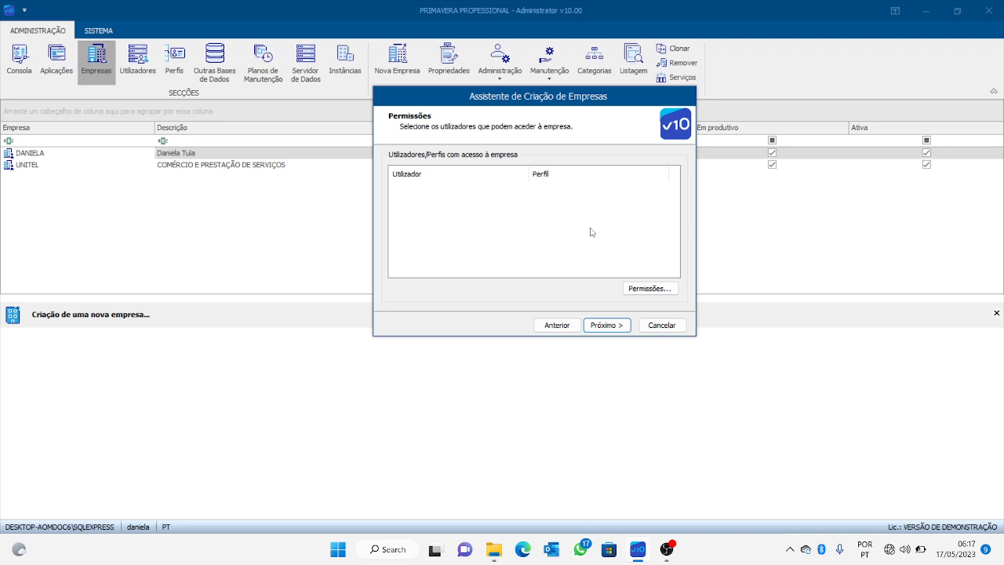
pyautogui.click(611, 324)
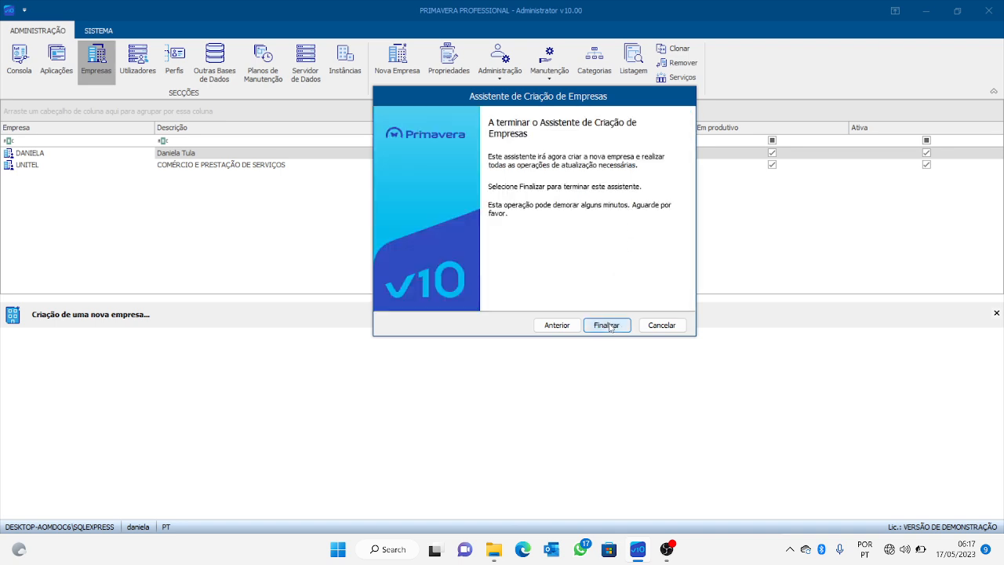
pyautogui.click(609, 325)
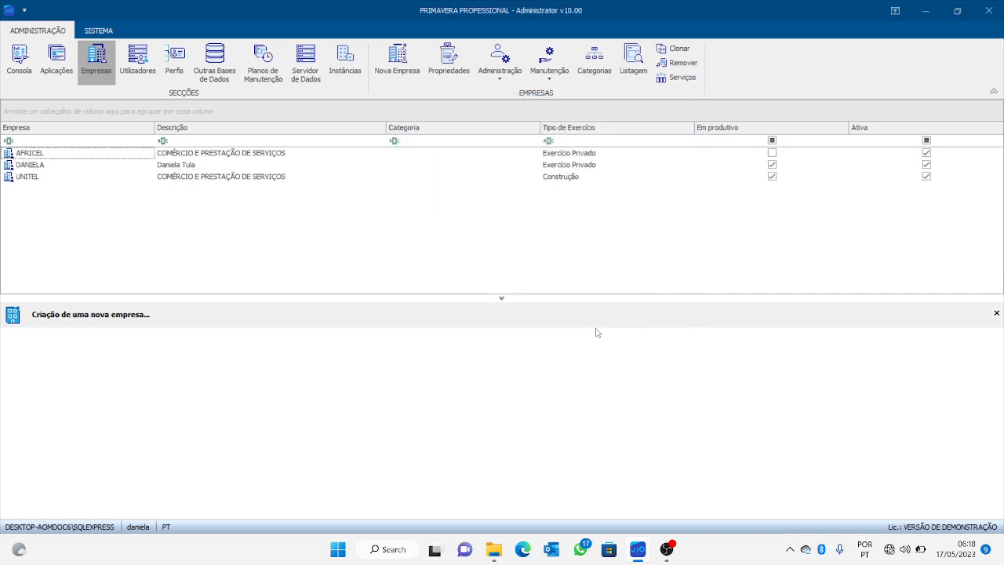
# Select AFRICEL to show its ERP v10.00 module tree and enlarge that lower panel.
pyautogui.click(45, 156)
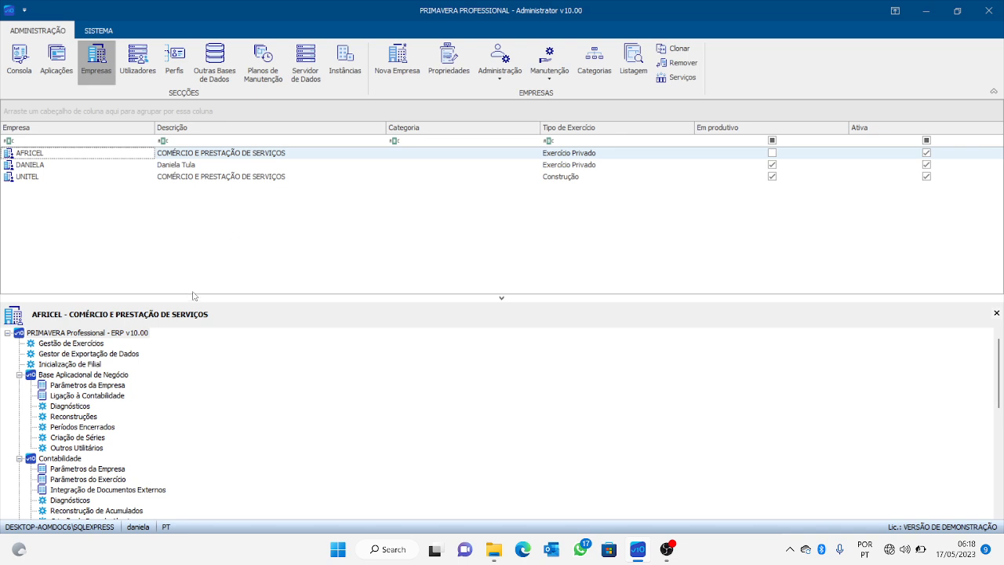
pyautogui.moveTo(199, 243); pyautogui.dragTo(200, 245)
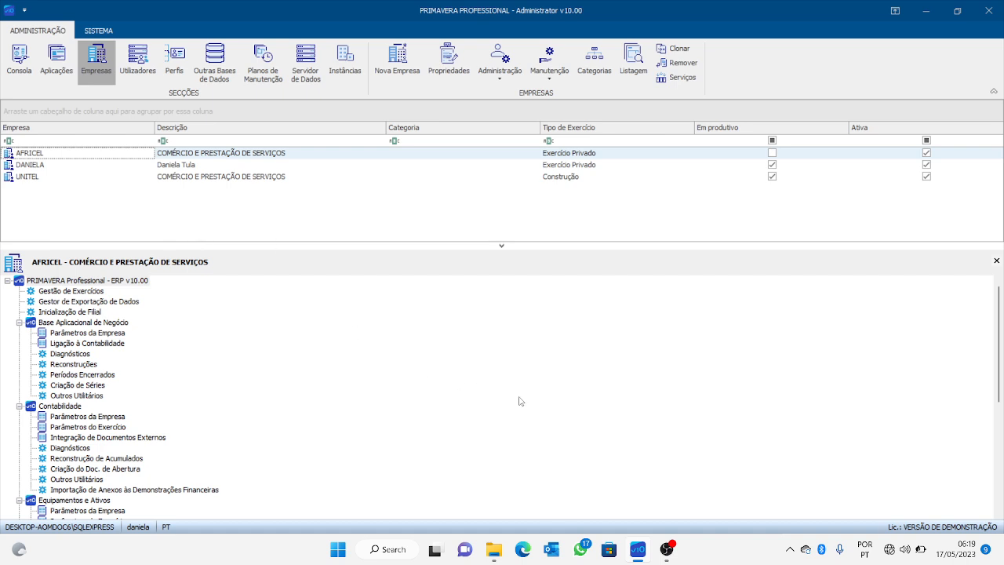
pyautogui.moveTo(666, 549)
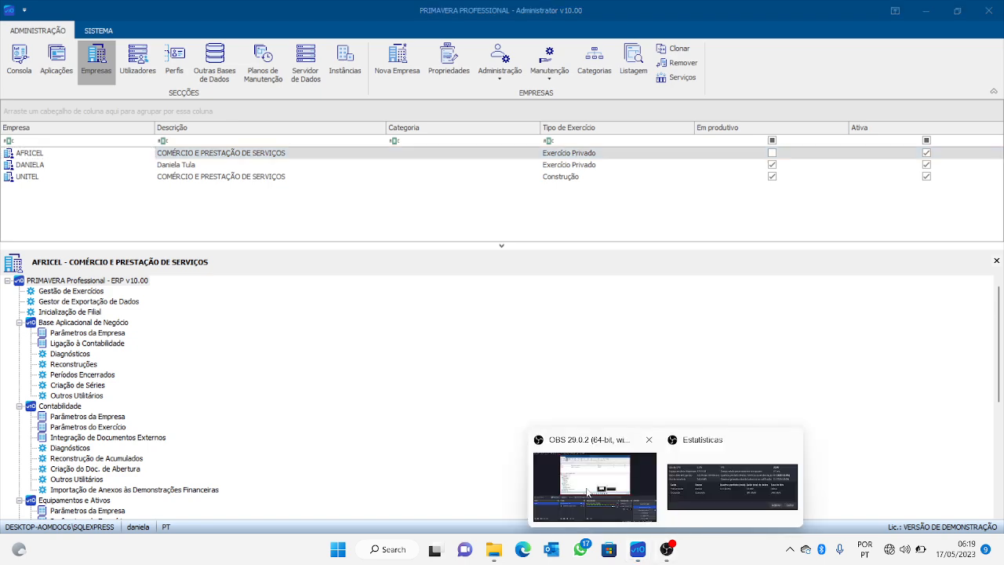